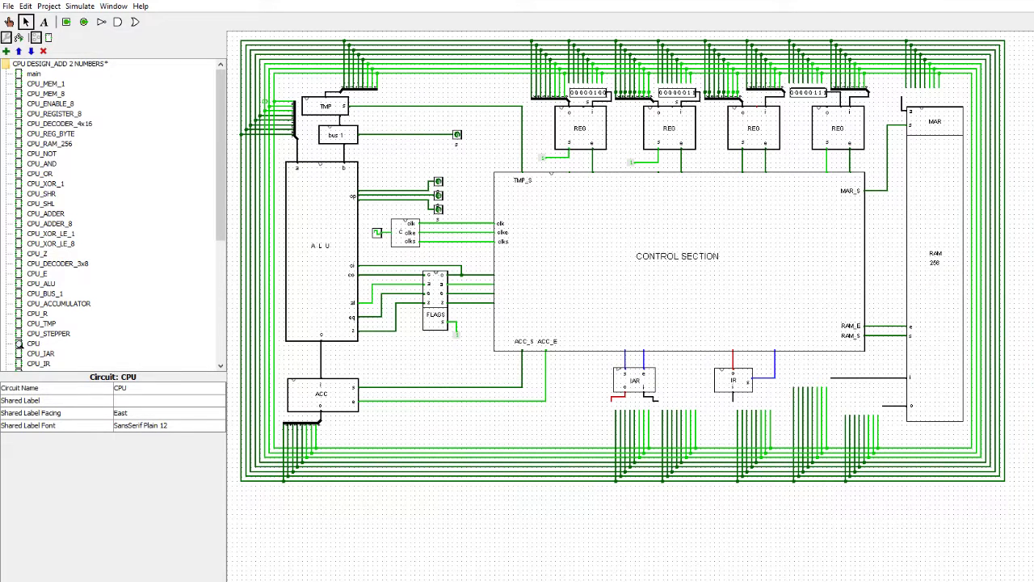
Step: Reset the simulation and poke the input pins of the first two registers to 00000011 and 00000100
click(80, 6)
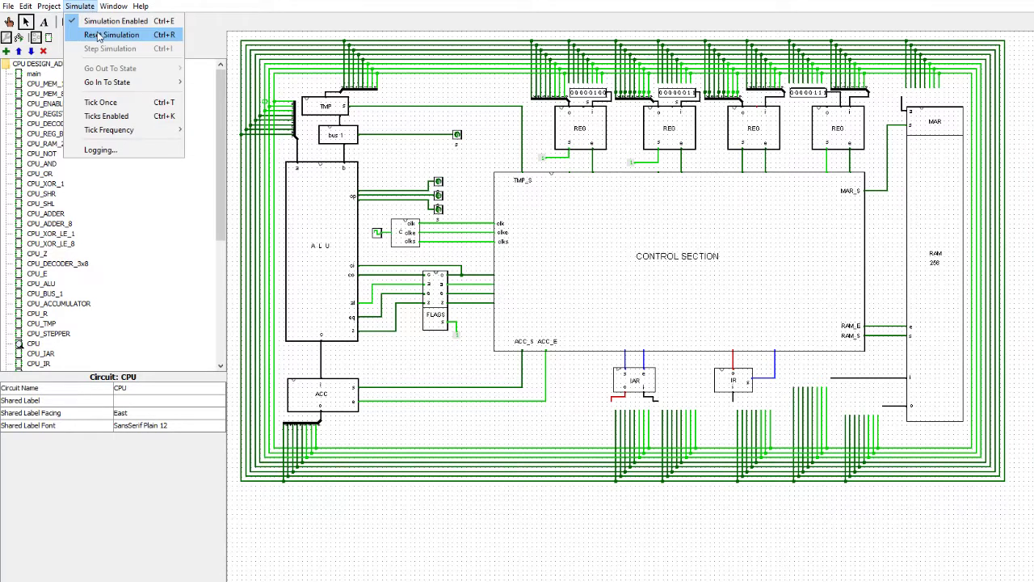
click(101, 37)
click(84, 23)
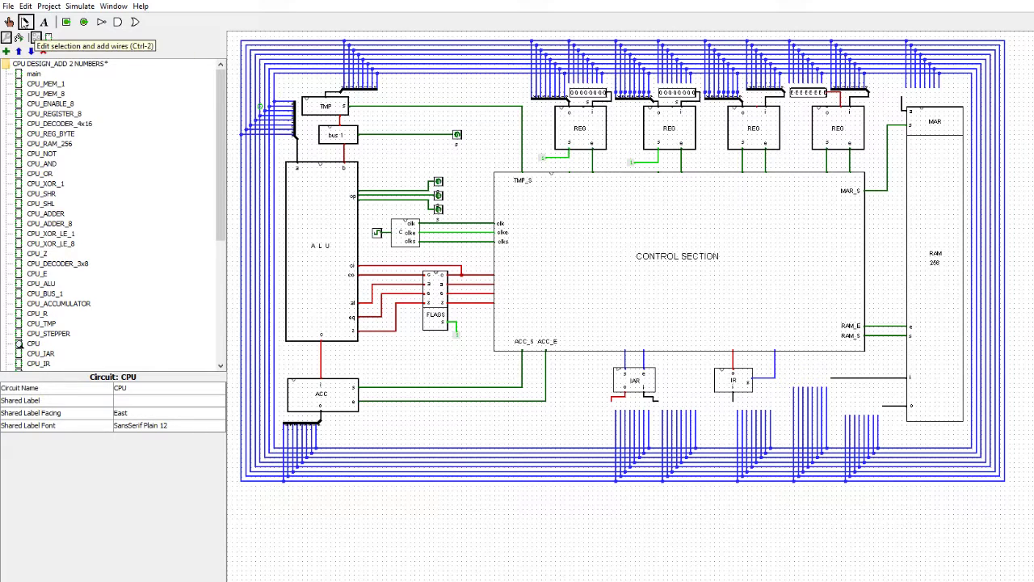
click(9, 23)
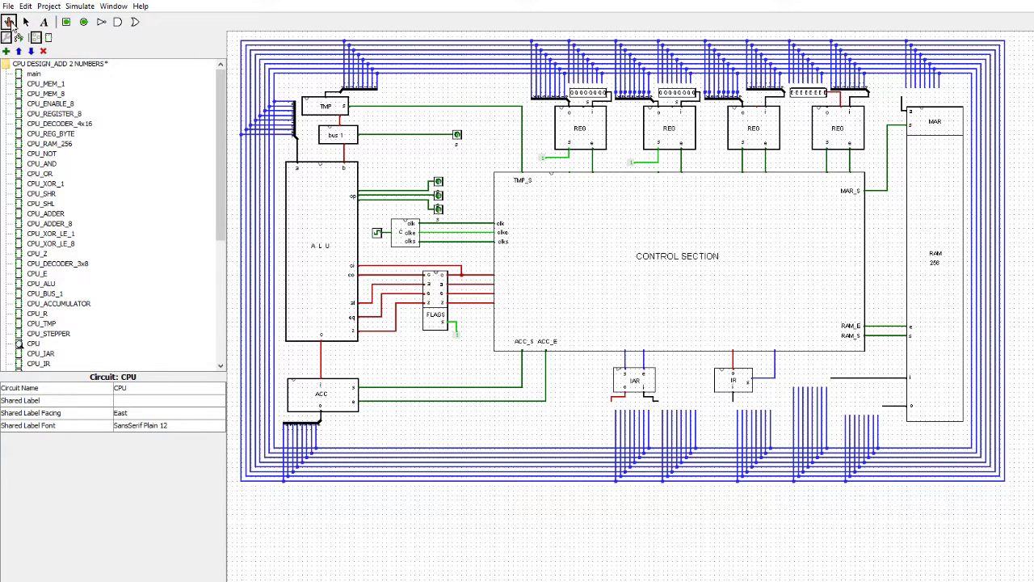
click(686, 96)
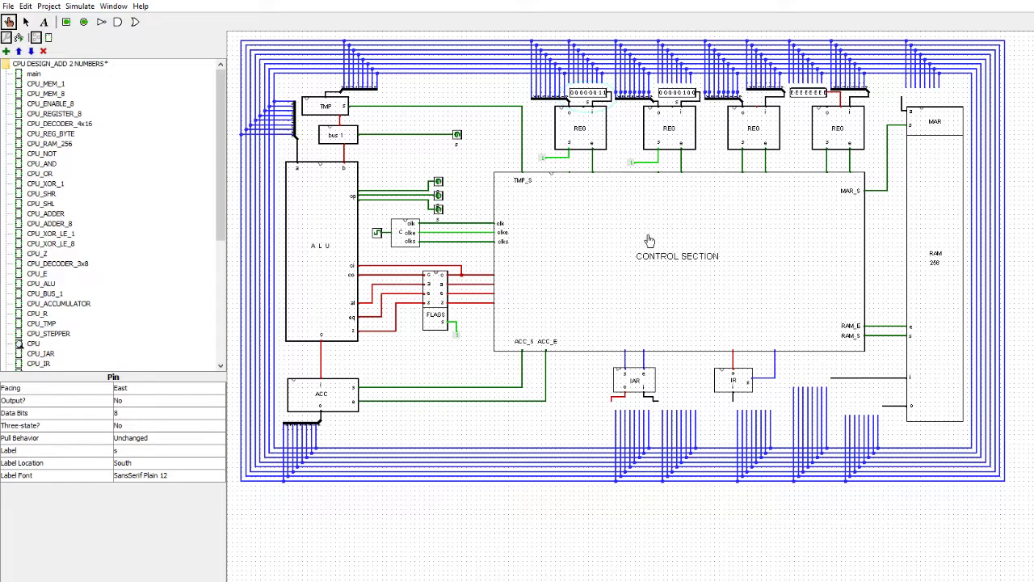
Step: View the control section's internal circuit and open its stepper subcircuit to examine how the steps are generated
right_click(628, 212)
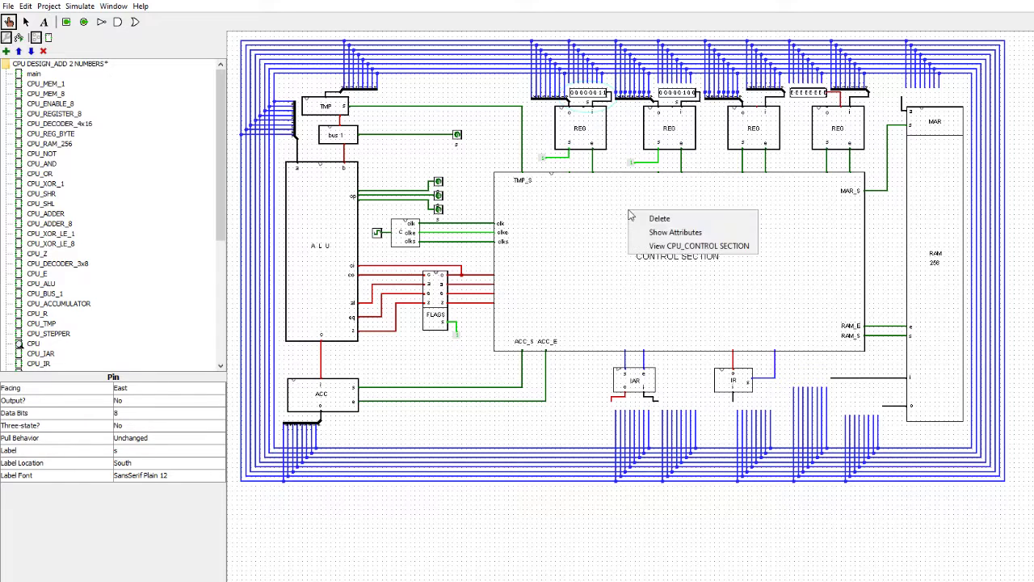
click(660, 247)
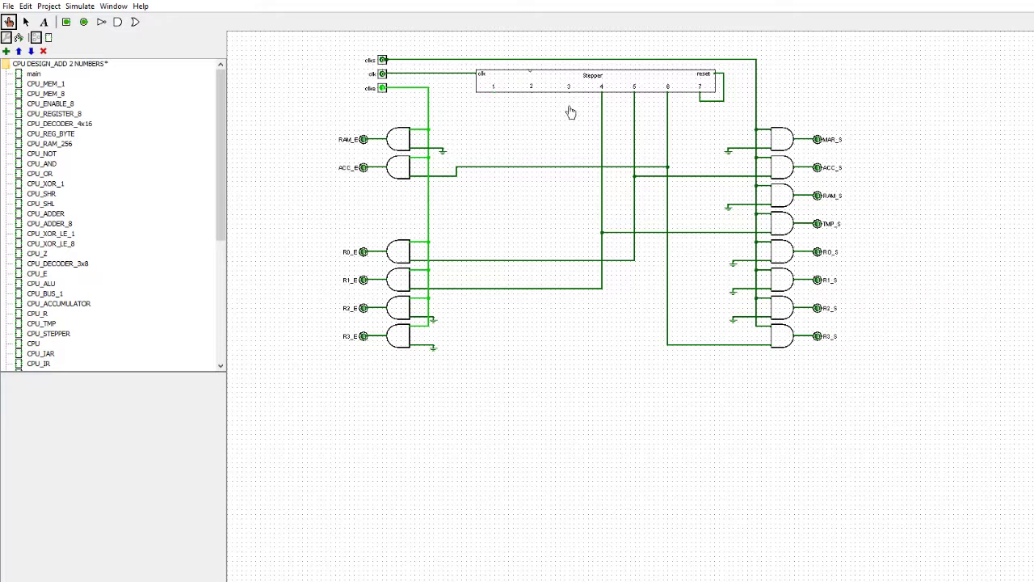
right_click(559, 82)
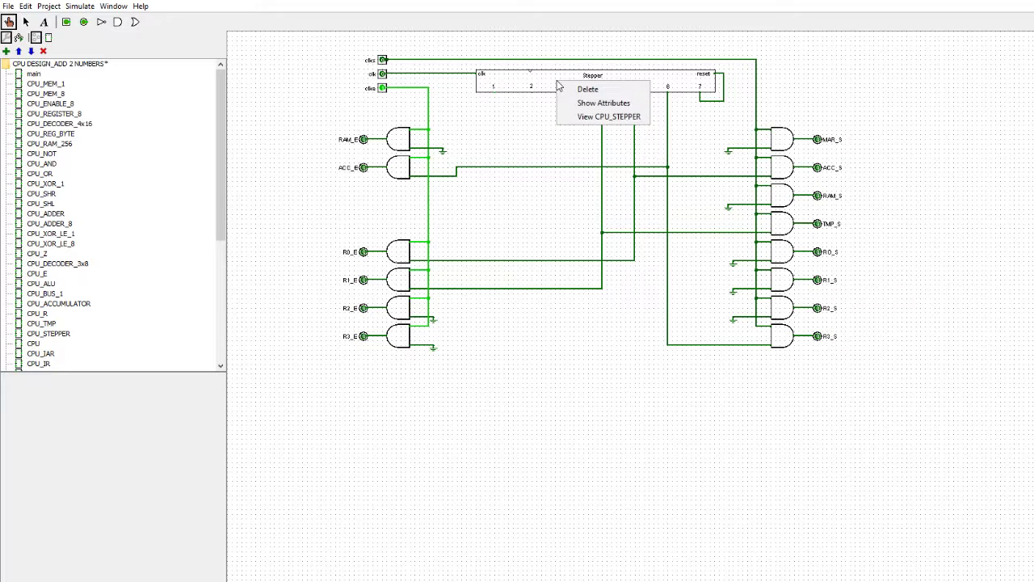
click(576, 118)
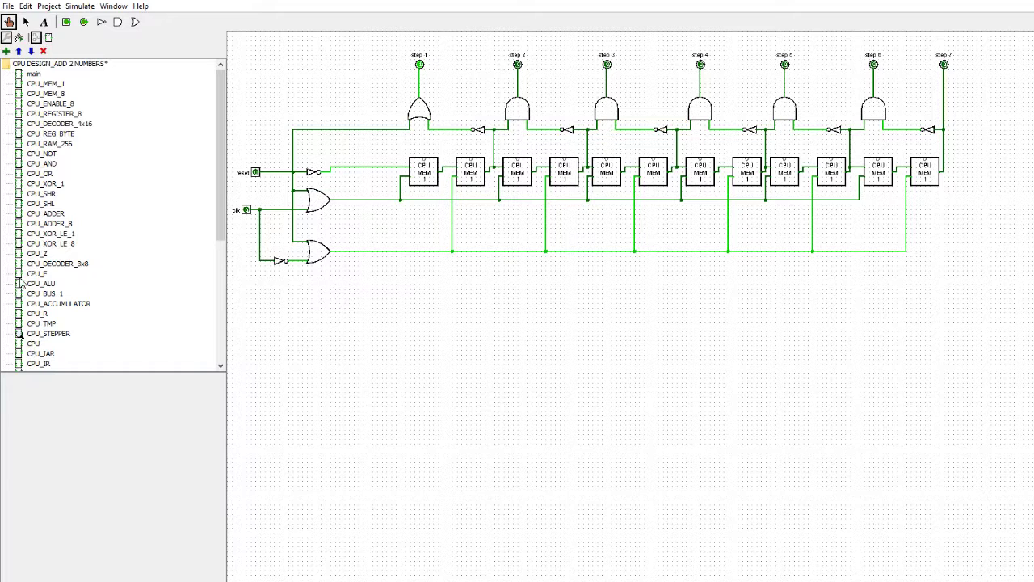
Step: Return to the CPU circuit and reopen the control section to examine its stepper wiring
double_click(30, 343)
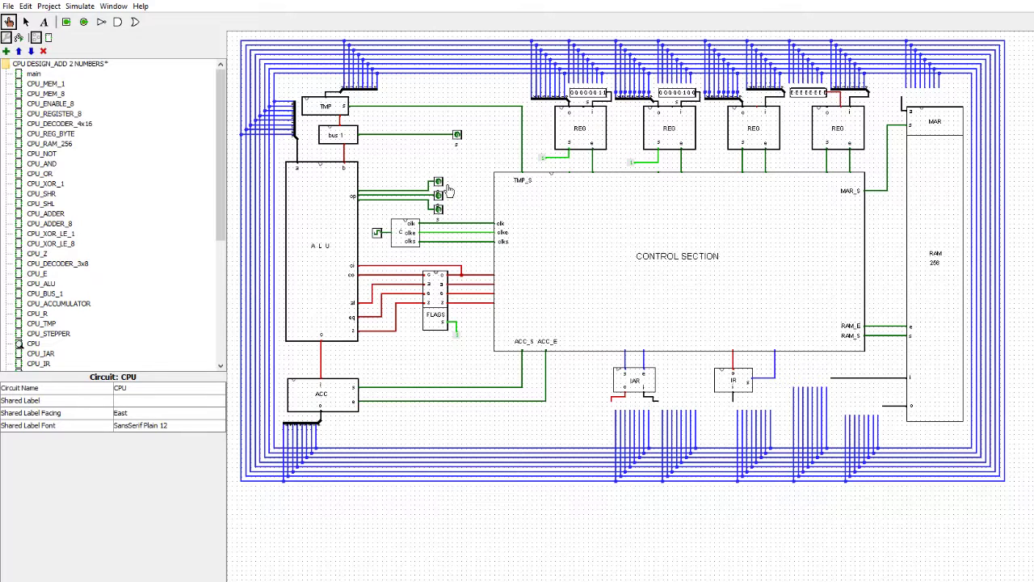
click(377, 235)
right_click(558, 220)
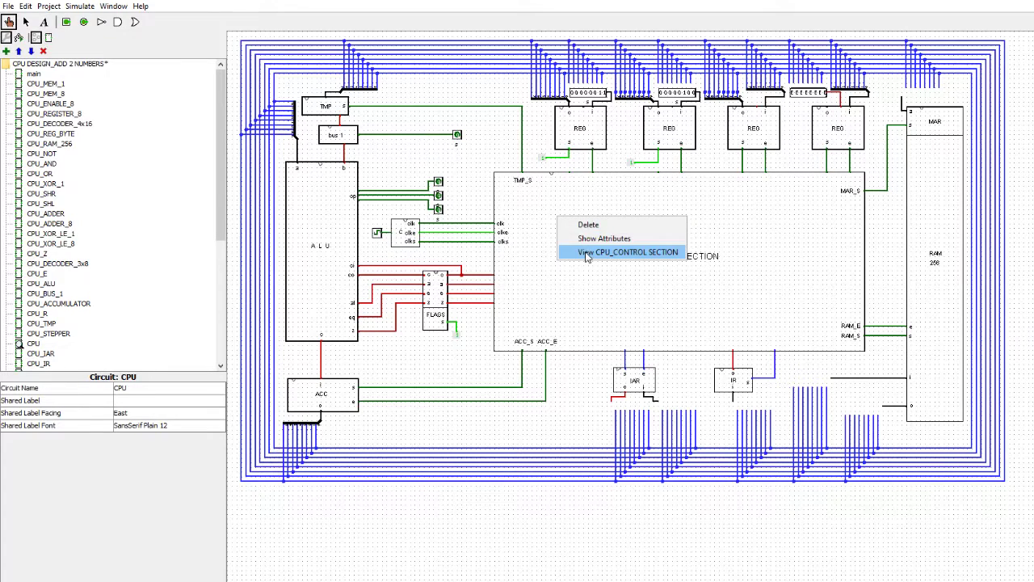
click(587, 253)
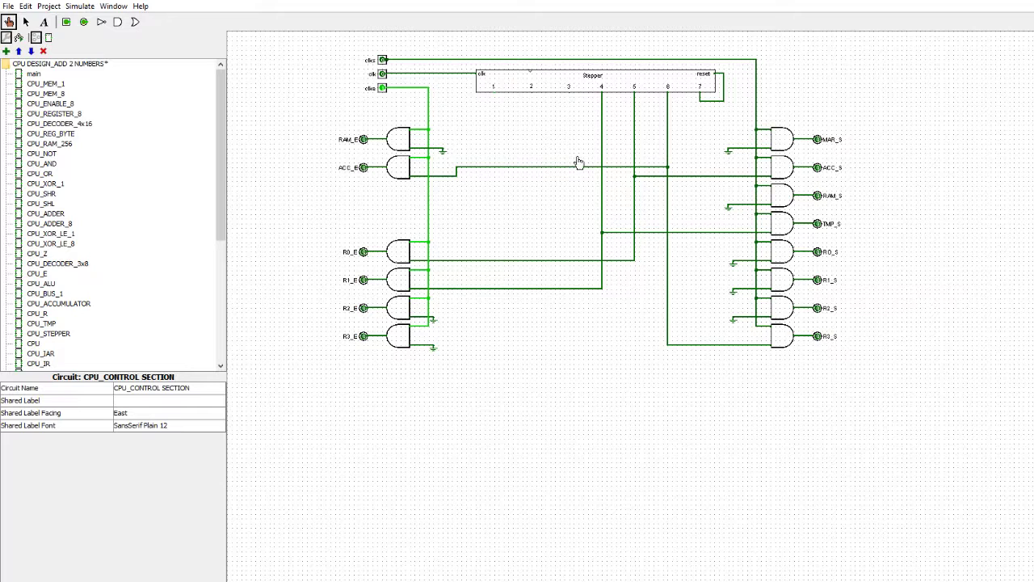
Step: Go back to the CPU circuit and advance the clock manually until step 4 enables the second register onto the bus
double_click(34, 344)
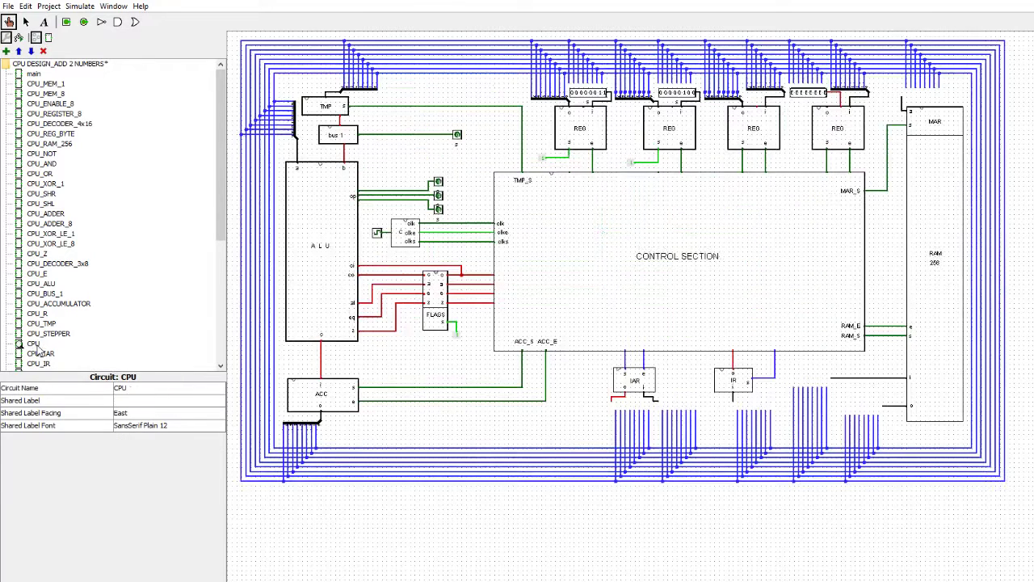
click(377, 236)
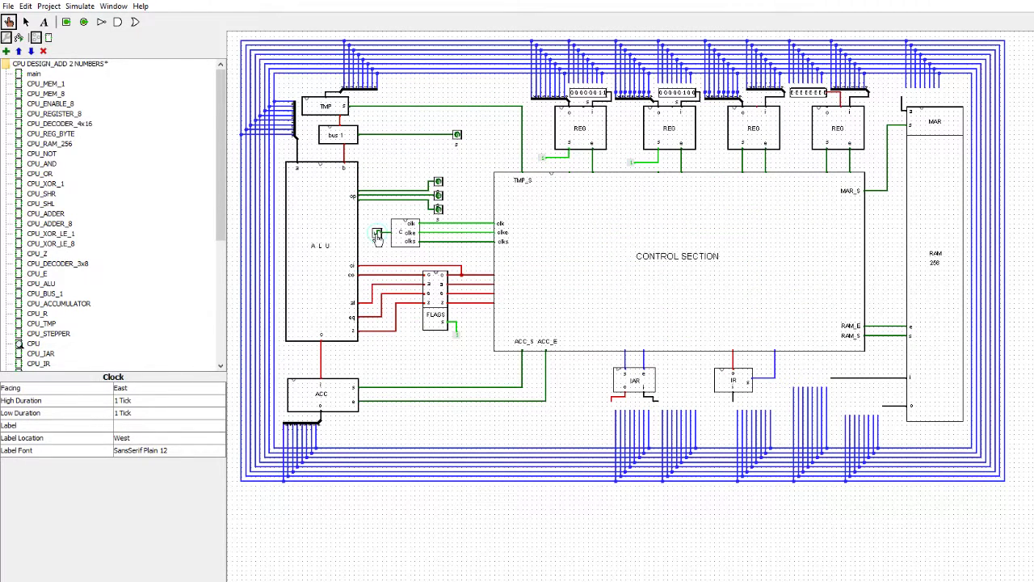
click(378, 236)
click(378, 236)
click(377, 236)
click(378, 236)
click(378, 236)
click(378, 236)
click(378, 236)
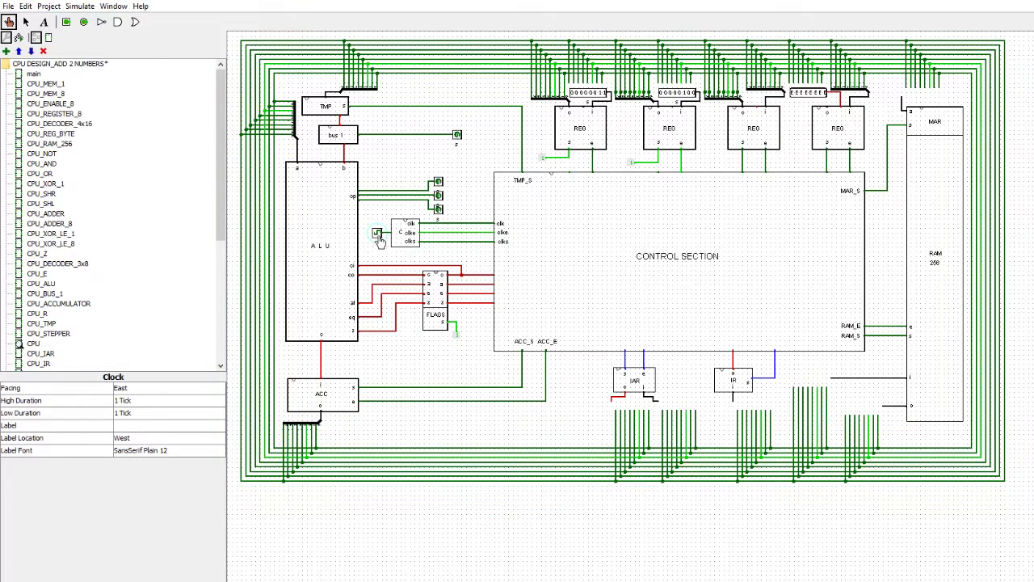
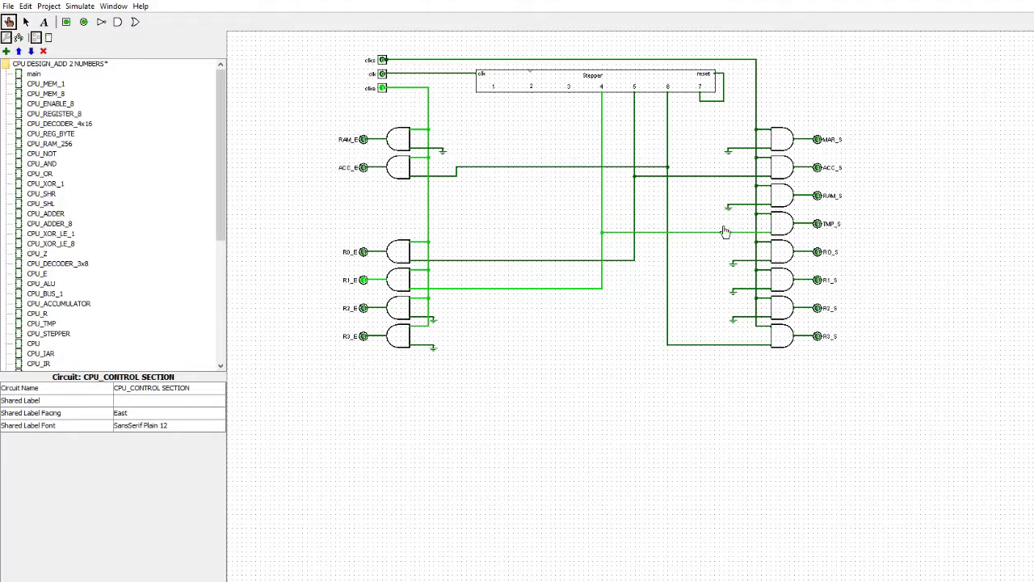
Step: Compare the CPU circuit with the control section's step 4 lines to R1_E and TMP_S
double_click(34, 345)
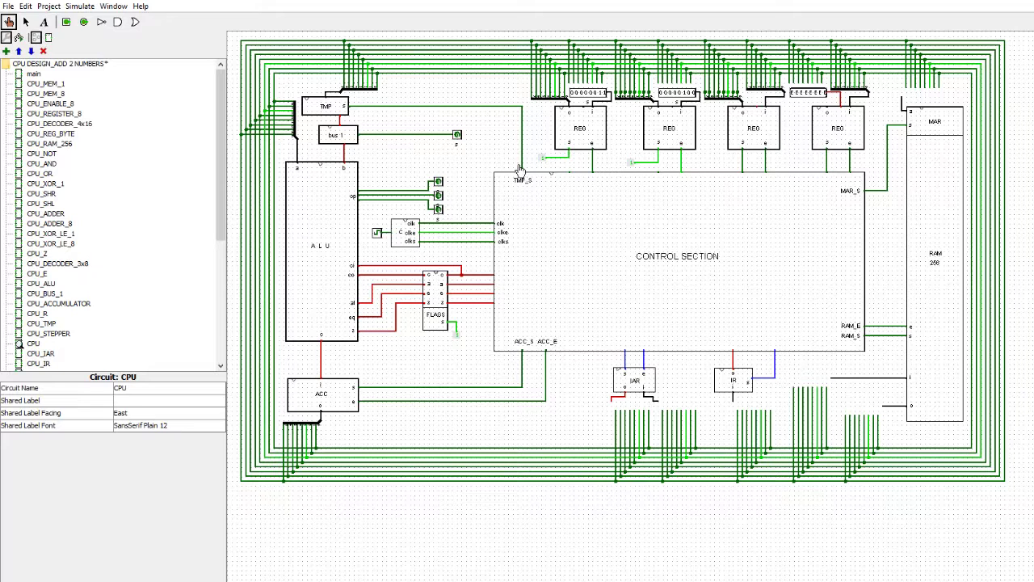
right_click(566, 207)
click(587, 240)
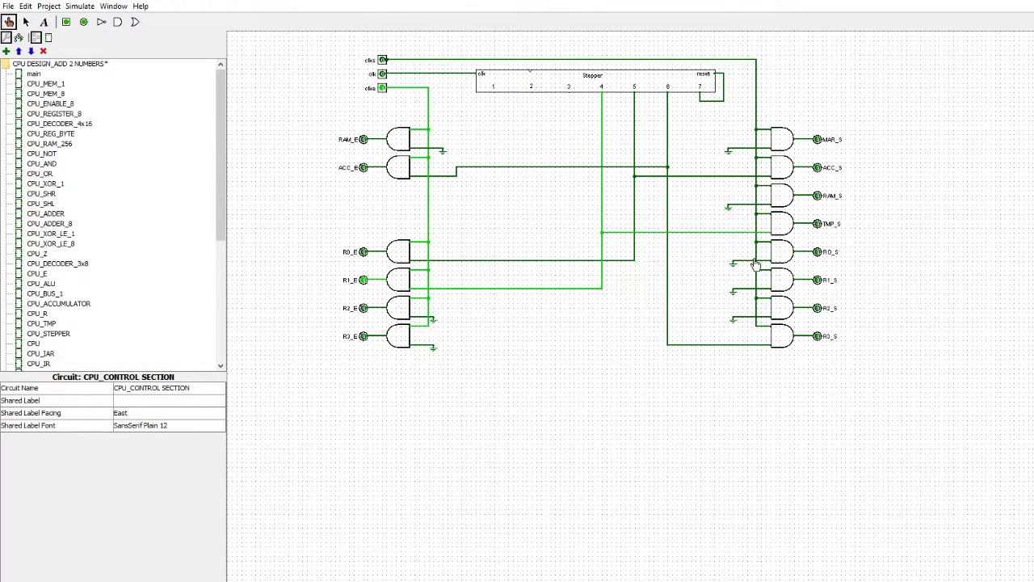
Step: Advance the CPU clock one tick to load the TMP register, and view the active signals in the control section
double_click(31, 344)
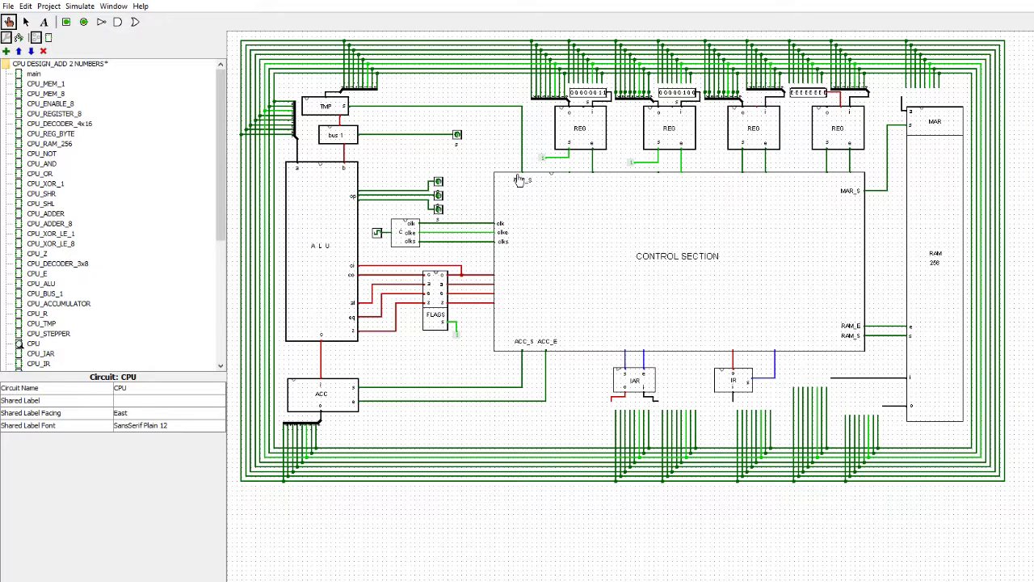
click(377, 236)
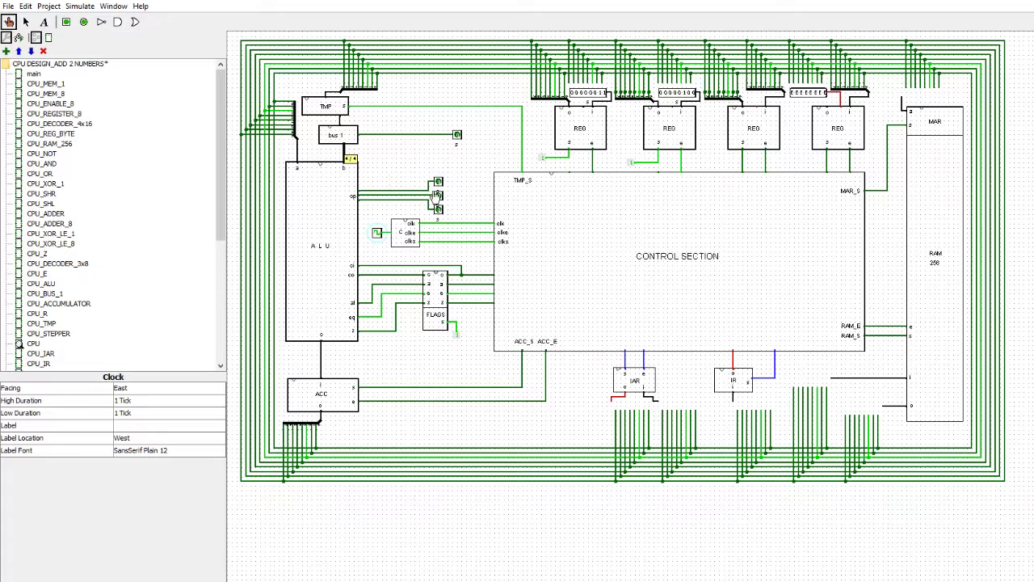
click(625, 201)
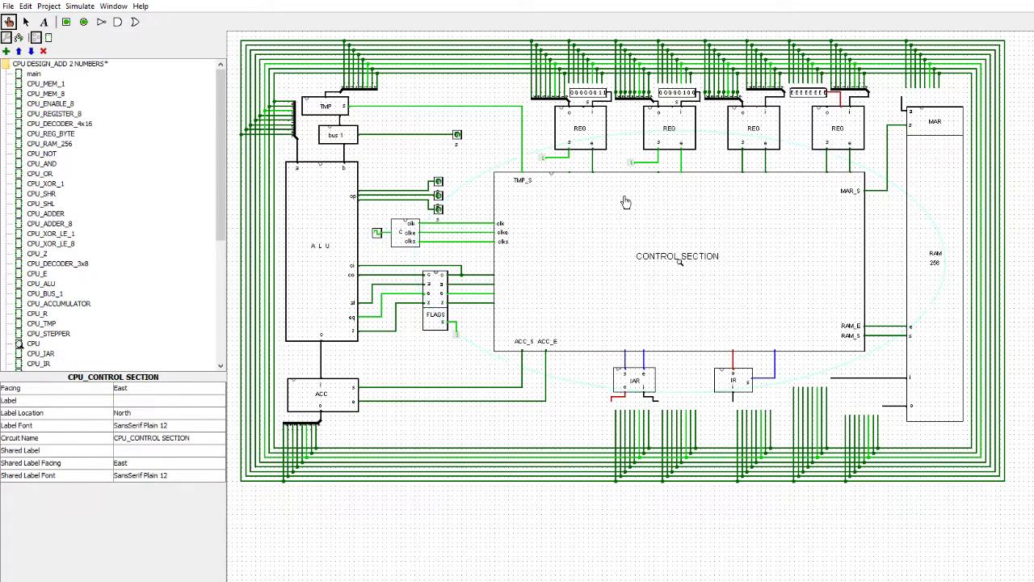
right_click(580, 204)
click(604, 236)
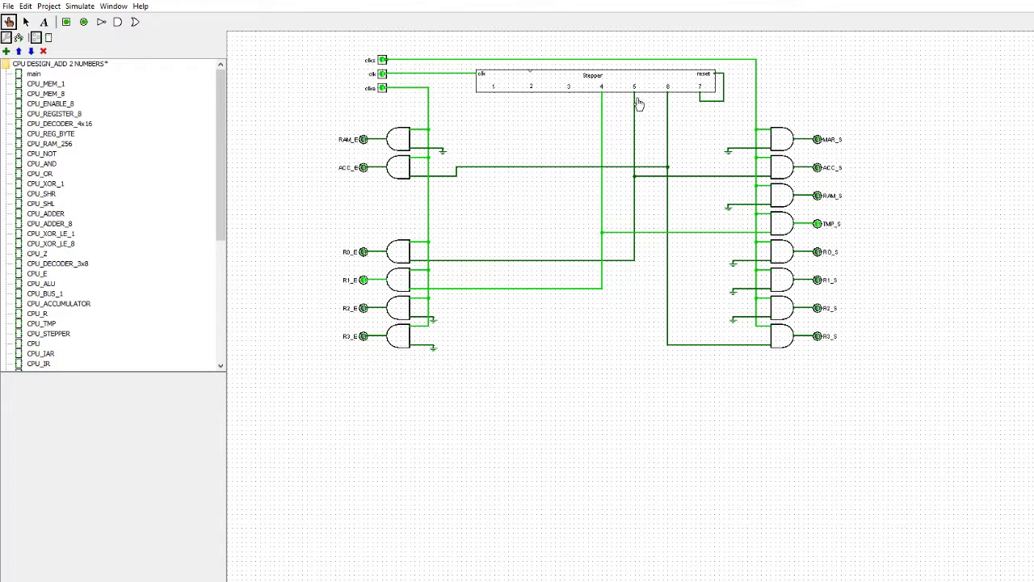
Step: Advance the CPU clock two ticks to reach step 5, and inspect the R0_E and ACC_S lines in the control section
click(34, 343)
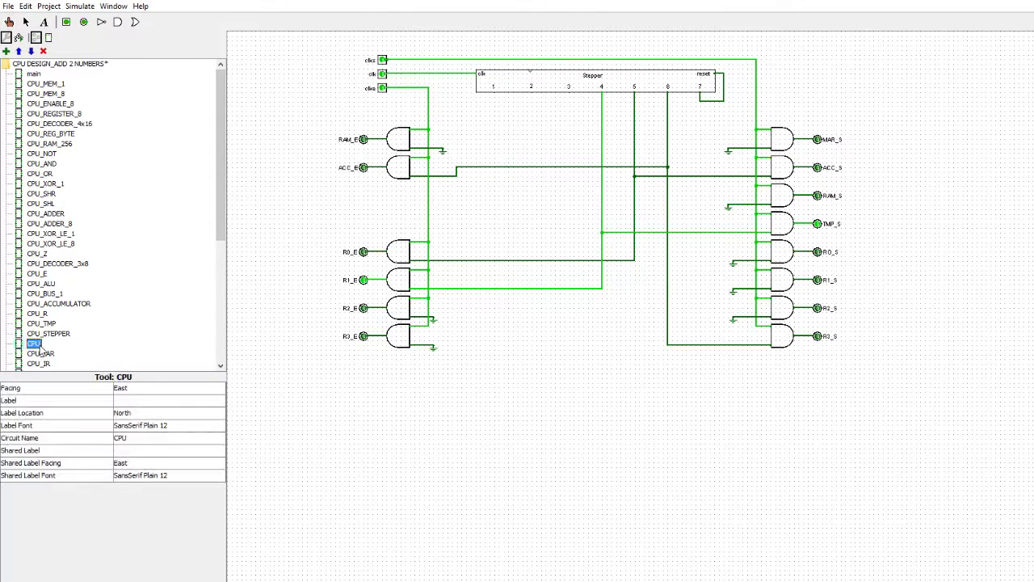
double_click(37, 346)
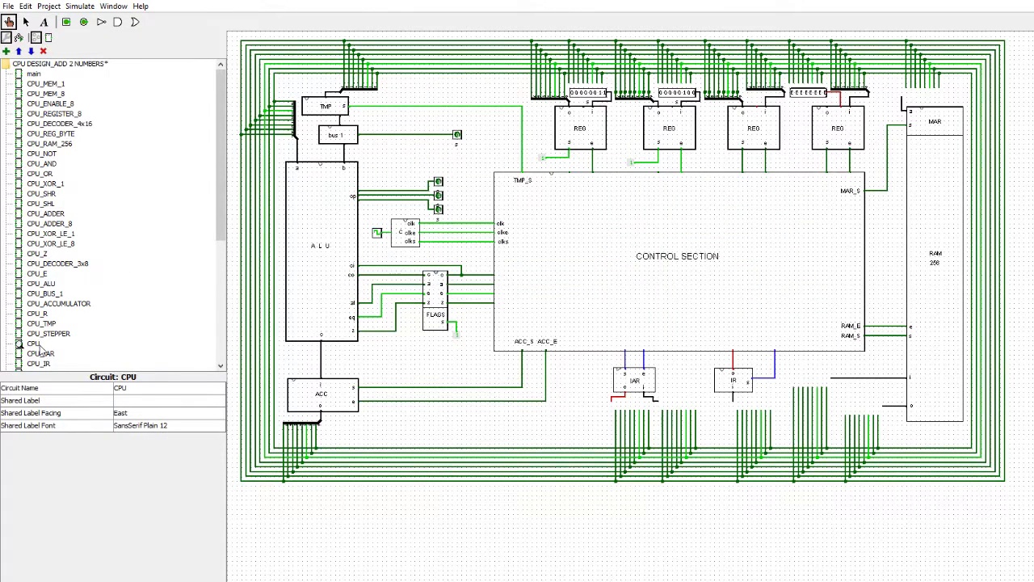
click(377, 236)
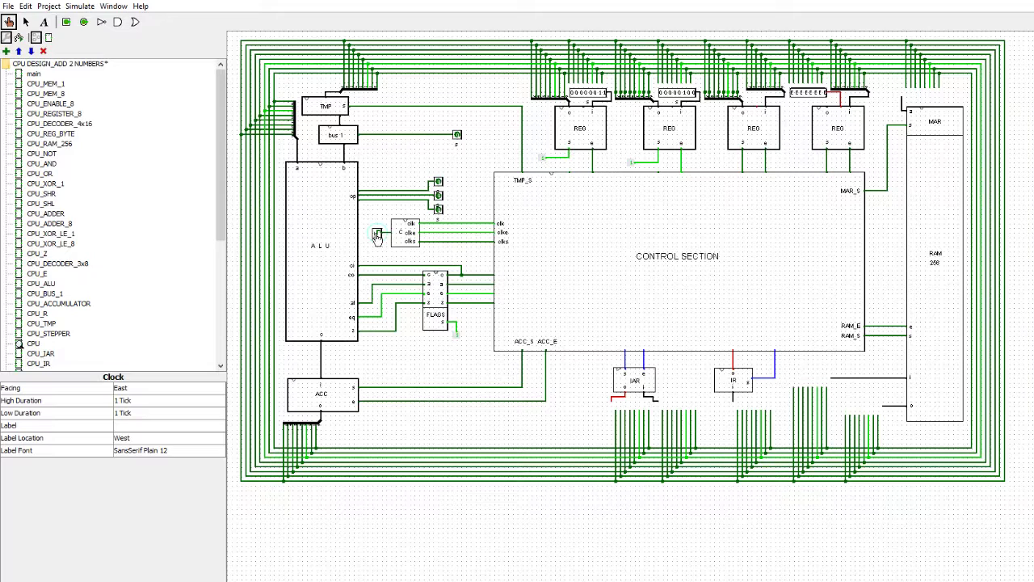
click(376, 236)
right_click(623, 210)
click(645, 247)
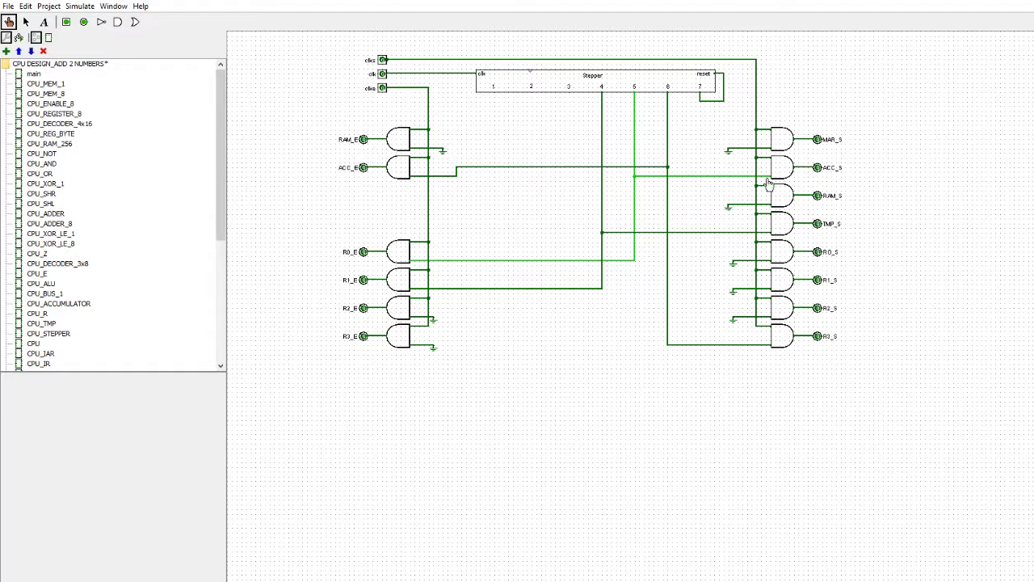
Step: Advance the CPU clock one tick to enable the first register, and open the ALU's internal circuit
double_click(33, 344)
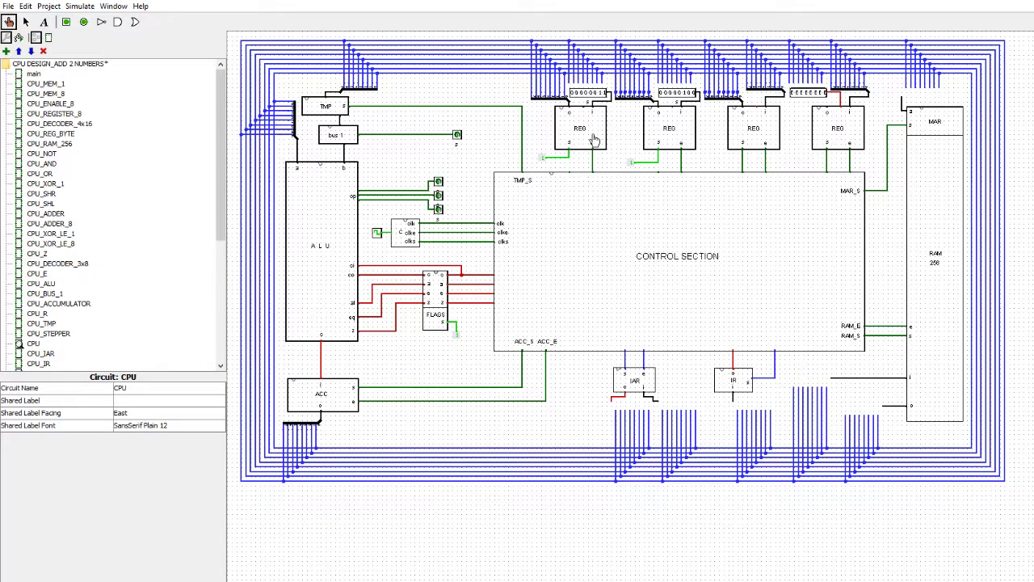
click(376, 235)
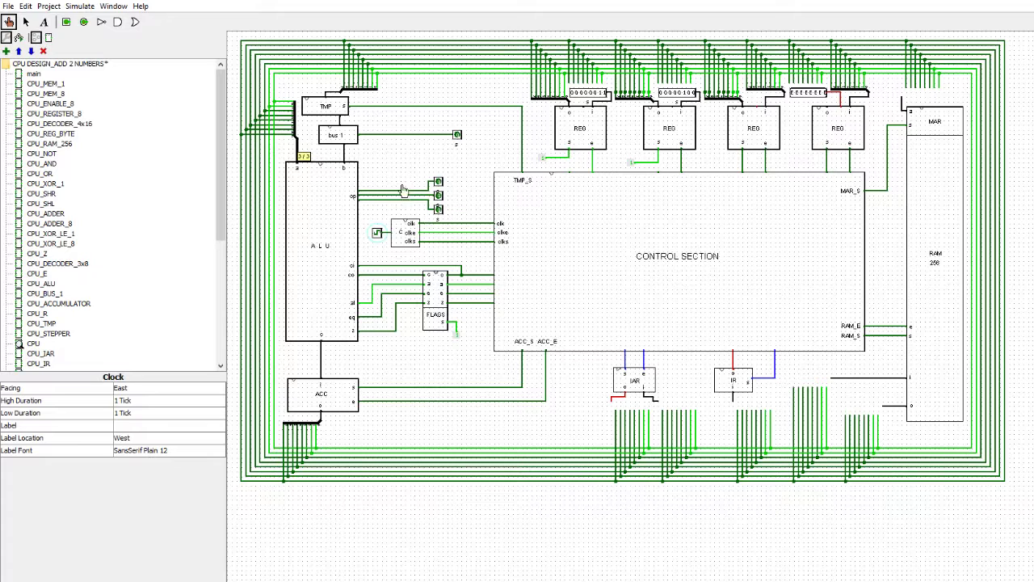
right_click(310, 208)
click(354, 243)
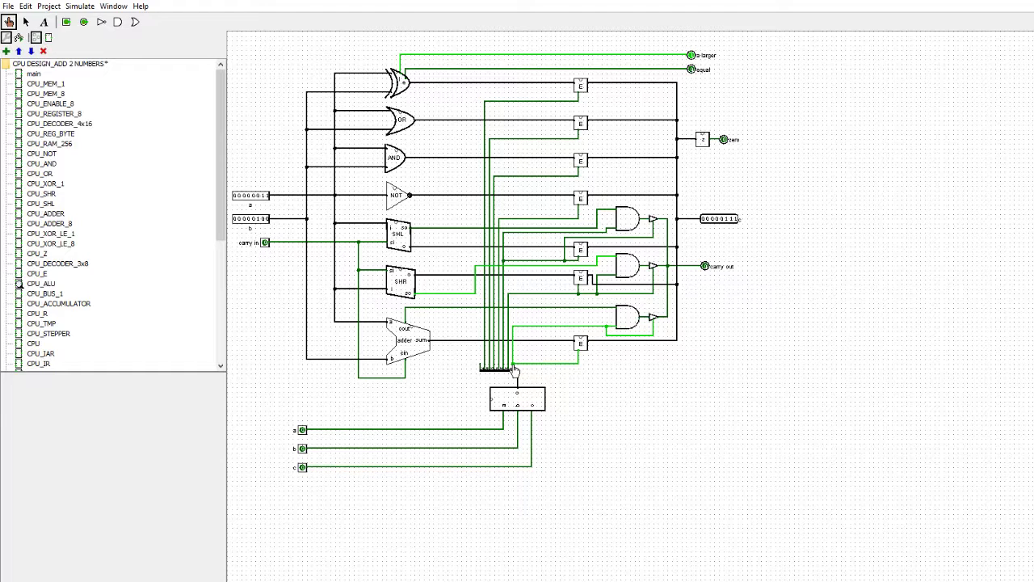
Step: Trace the adder's enable line in the ALU, and view the CPU_ADDER_8 circuit and its lowest single-bit adder
drag(514, 366, 575, 362)
right_click(409, 346)
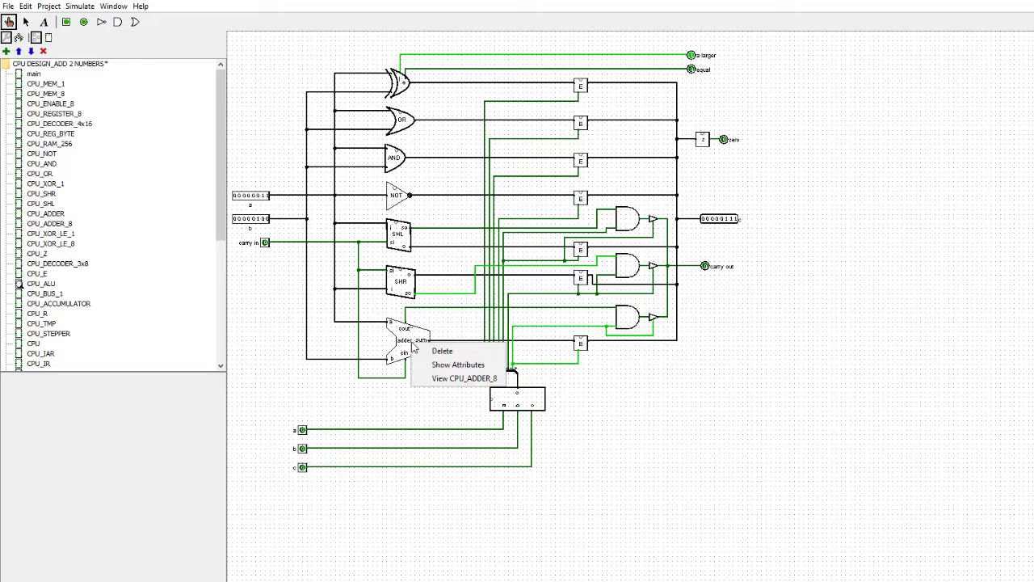
click(428, 378)
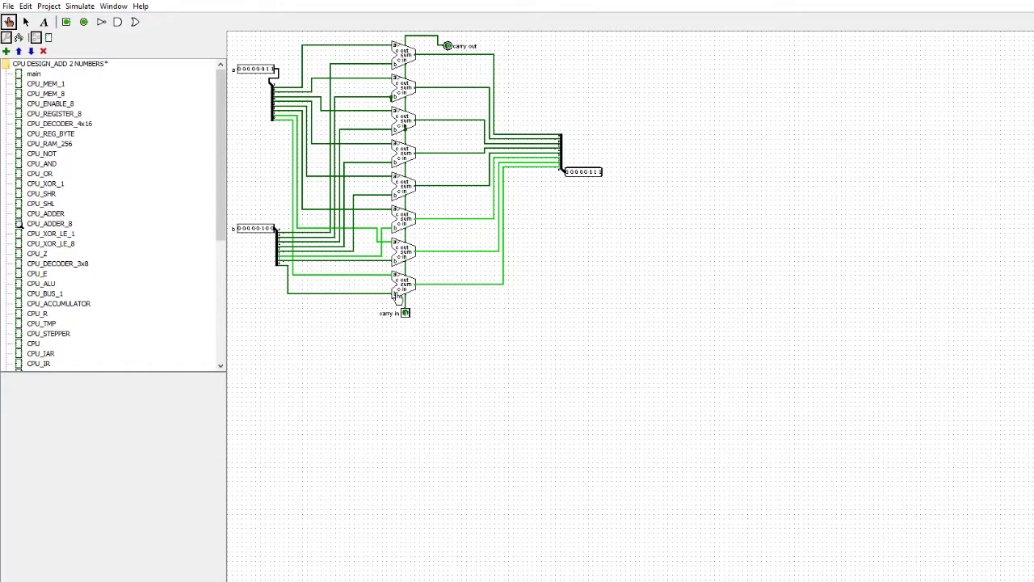
right_click(404, 288)
click(426, 321)
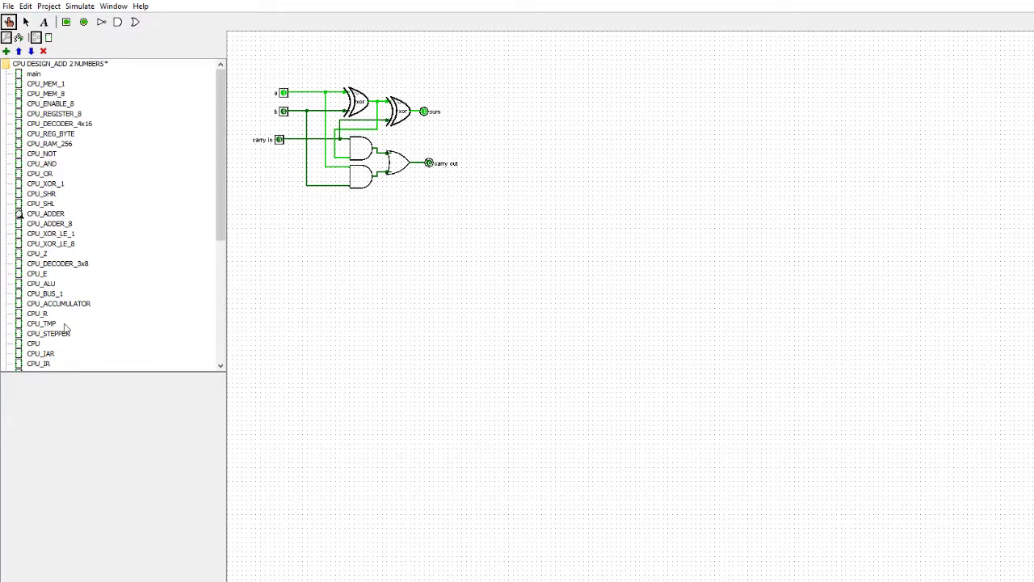
Step: Check the control section's step 5 signals from the CPU circuit, and return to the CPU circuit
double_click(34, 344)
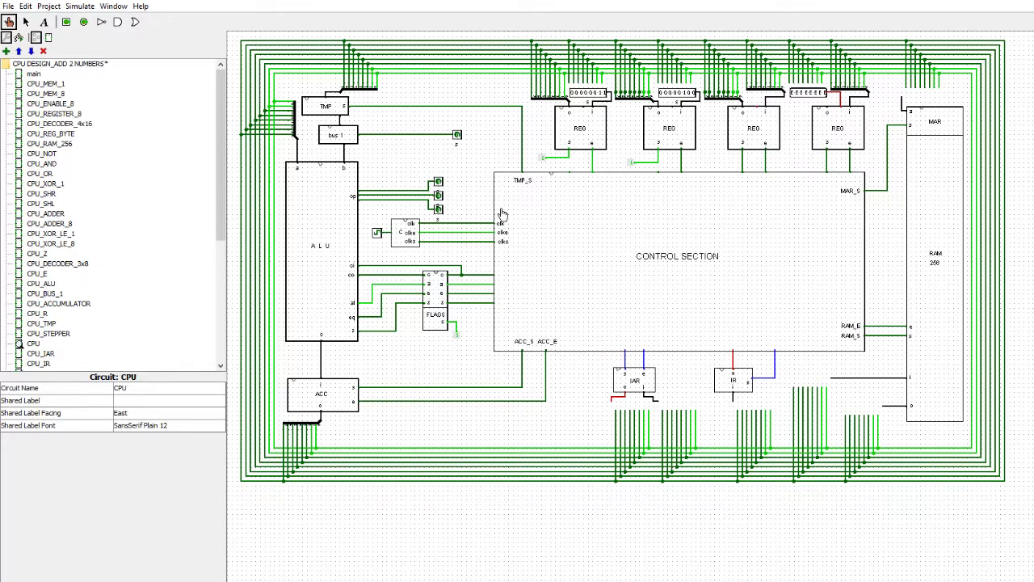
right_click(627, 218)
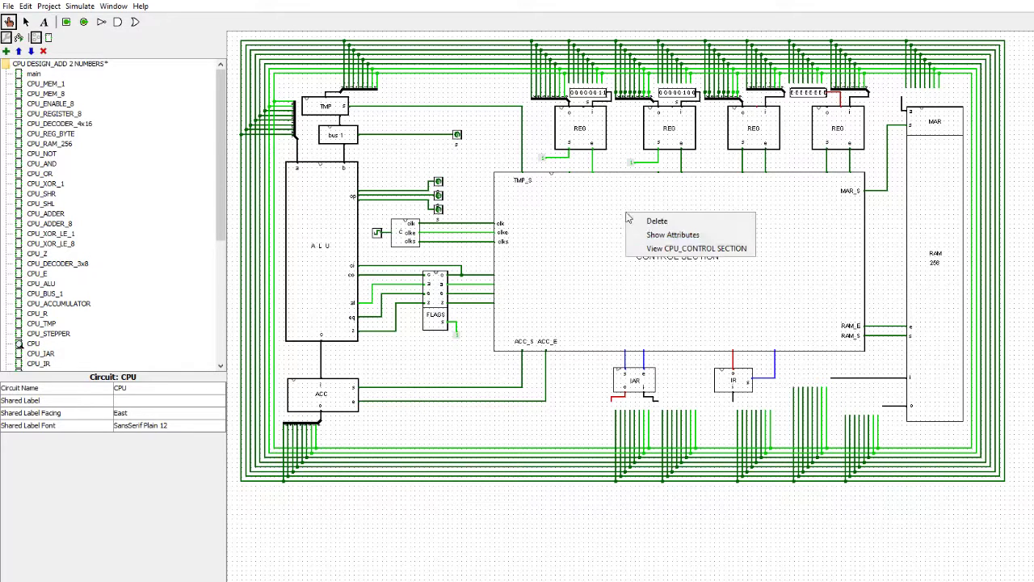
click(651, 249)
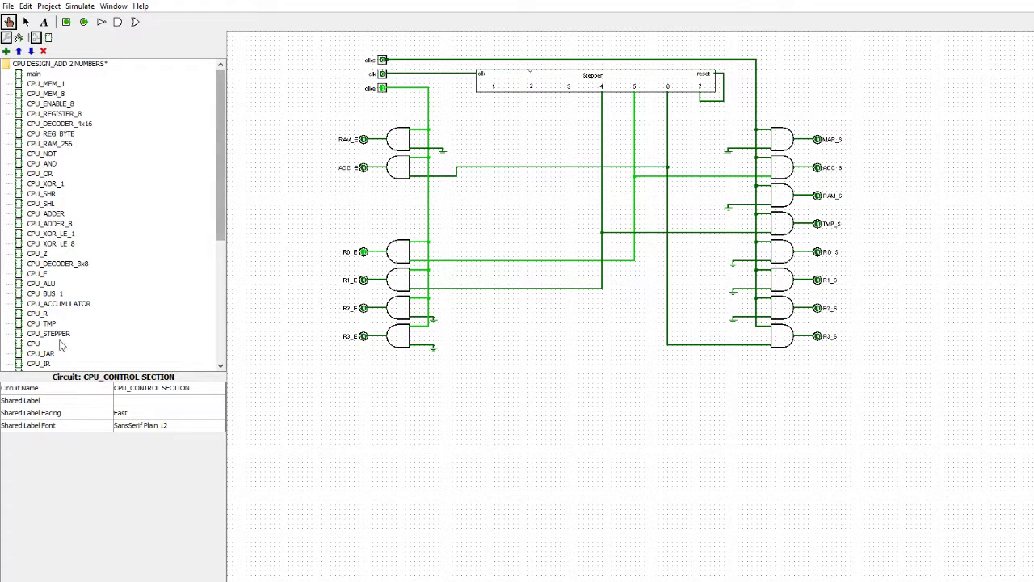
click(34, 343)
double_click(34, 344)
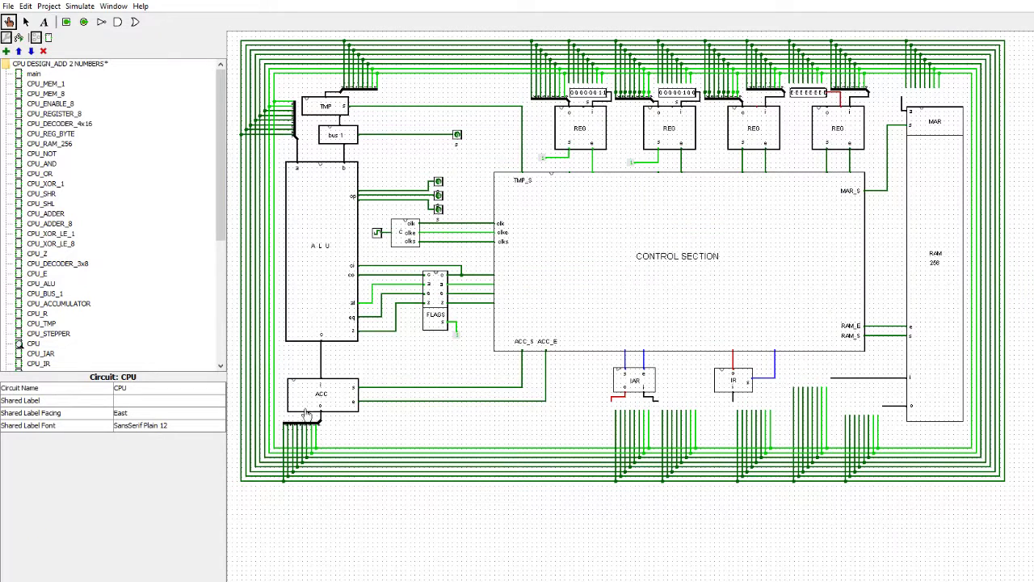
Step: Advance the CPU clock four ticks to set the accumulator and then enable its output, and probe the wire between the ALU and ACC
click(320, 369)
click(377, 235)
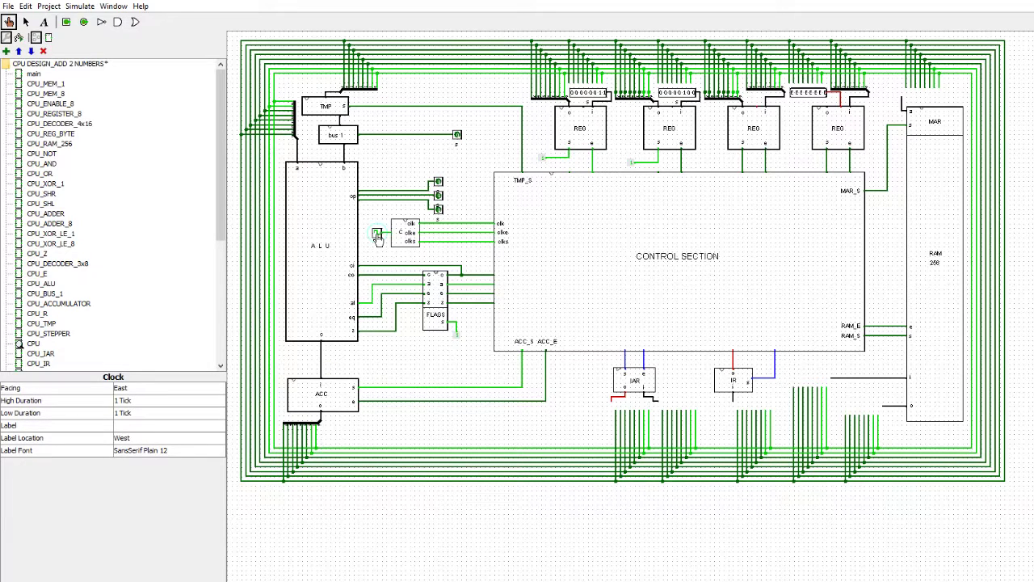
click(376, 236)
click(376, 235)
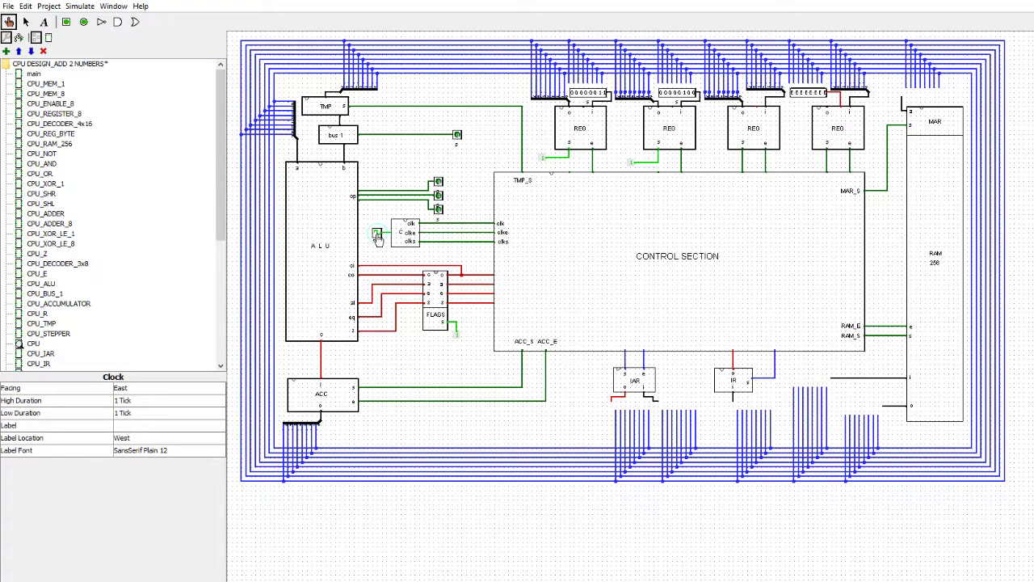
click(377, 235)
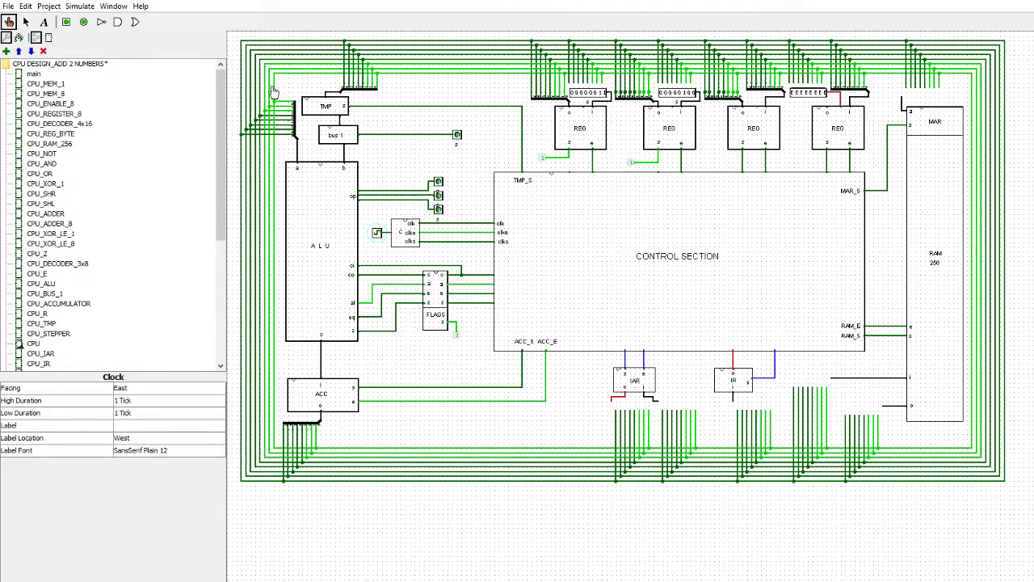
click(323, 376)
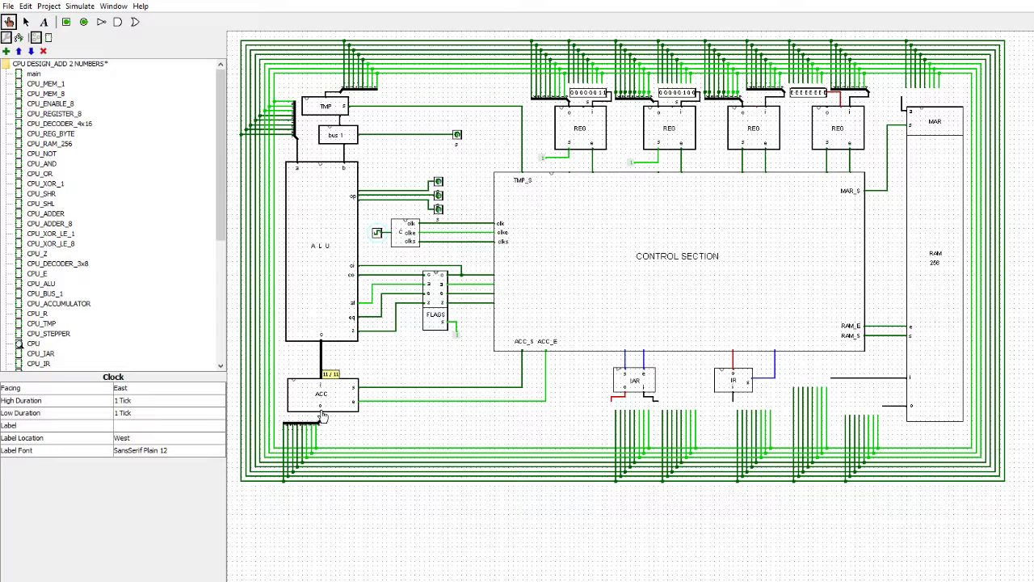
Step: Check the step 6 signals ACC_E and R3_S in the control section from the CPU circuit, and return to the CPU circuit
right_click(701, 293)
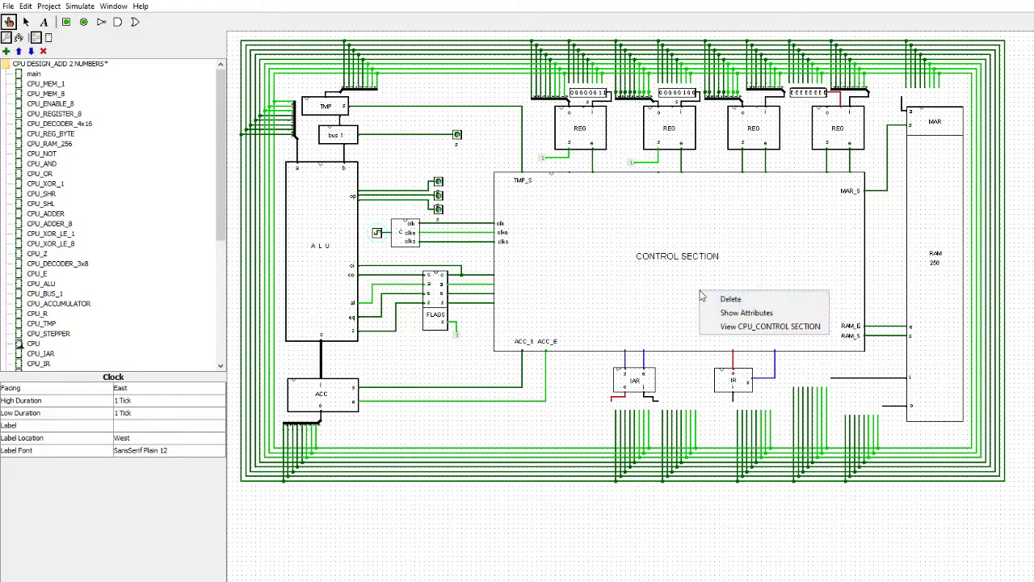
click(717, 328)
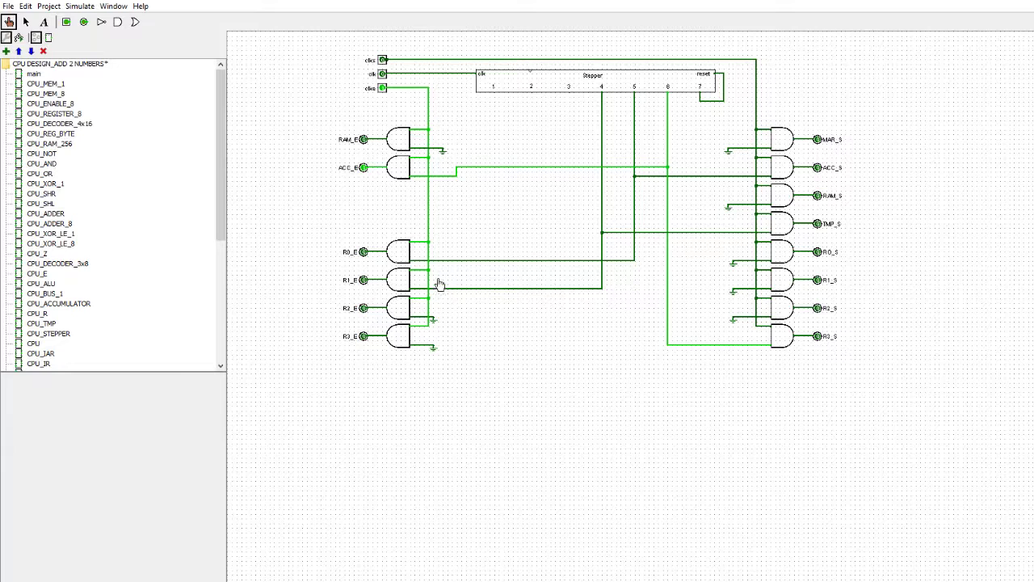
click(33, 344)
double_click(33, 344)
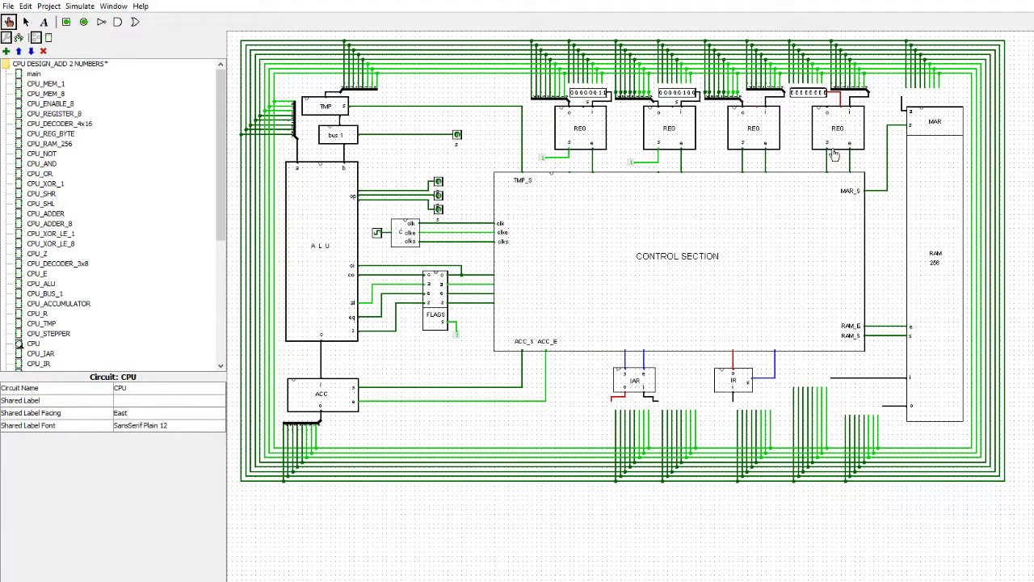
Step: Advance the CPU clock three ticks to store the sum in the fourth register and finish step 6
click(376, 233)
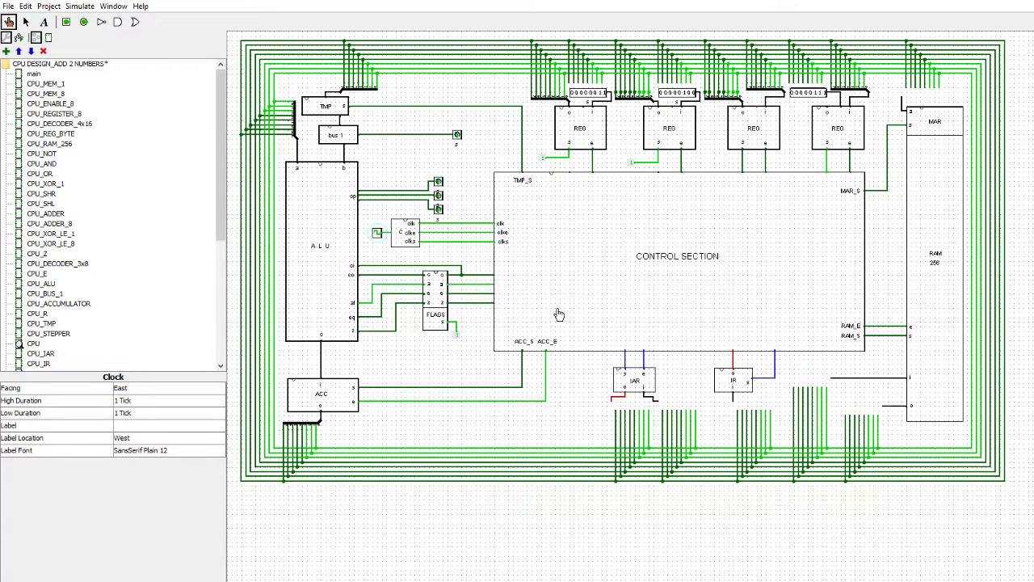
click(377, 235)
click(376, 234)
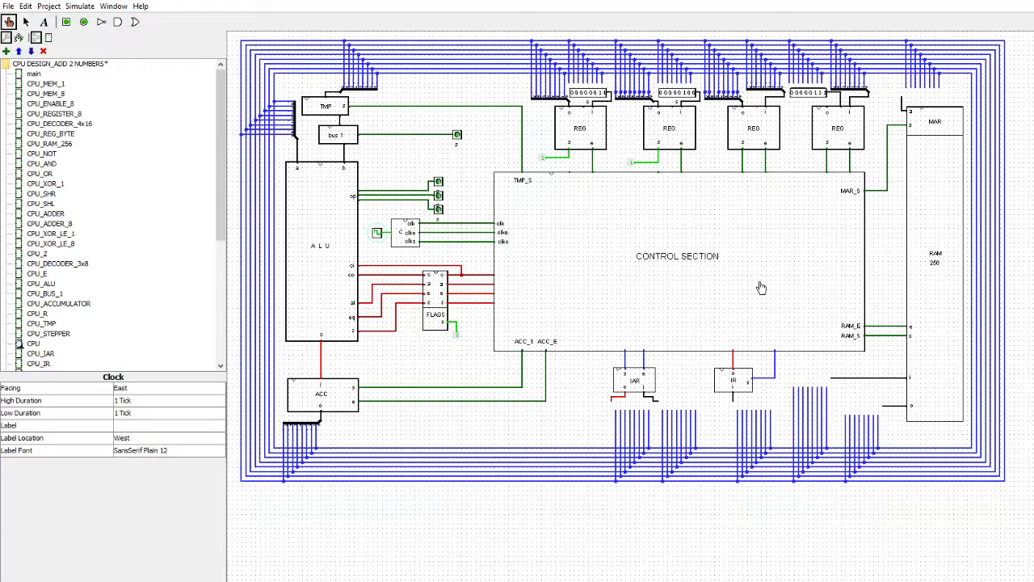
Step: Open the control section from the CPU circuit and draw short wire stubs down from stepper outputs 1, 2 and 3
right_click(752, 222)
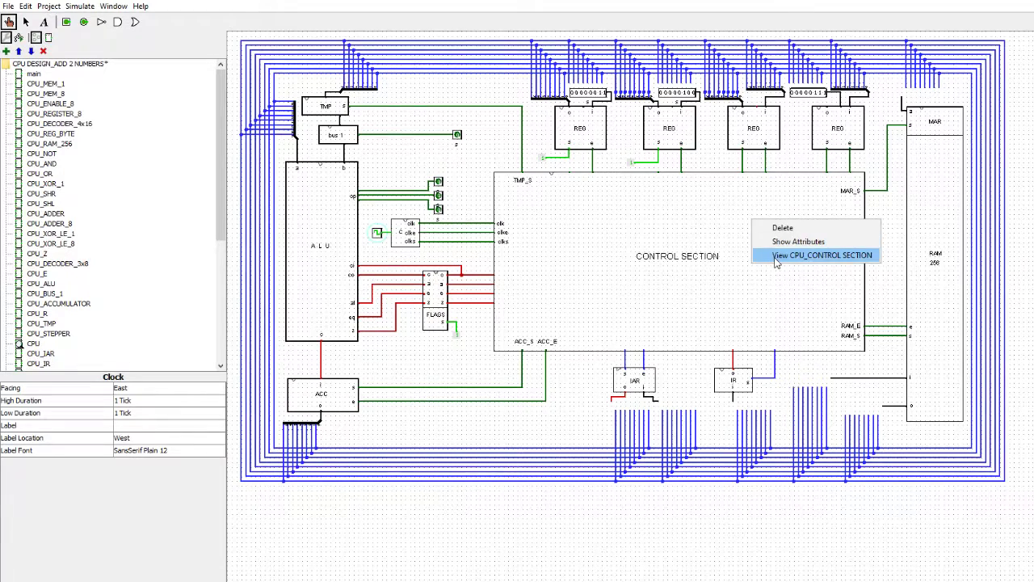
click(808, 255)
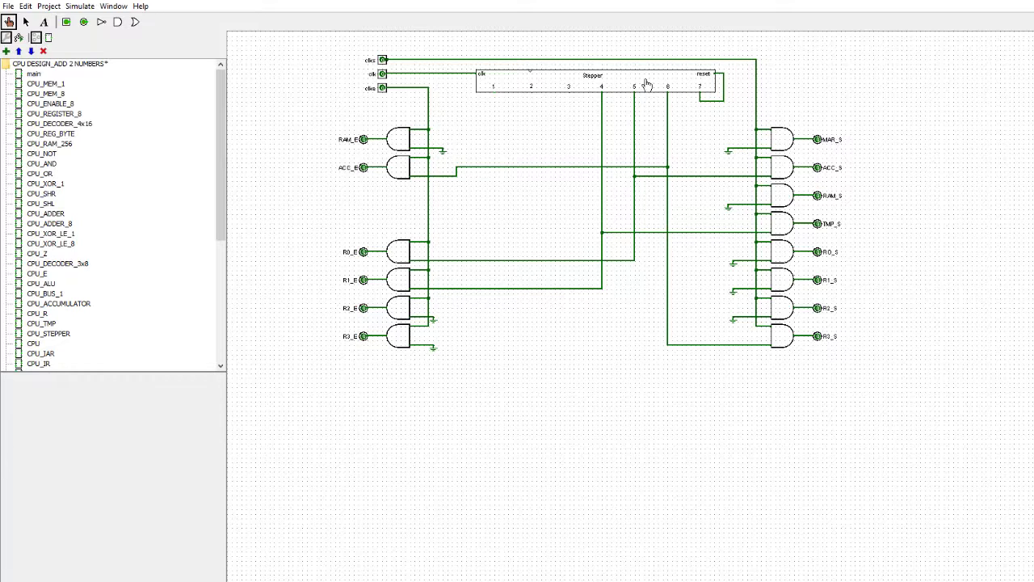
right_click(615, 87)
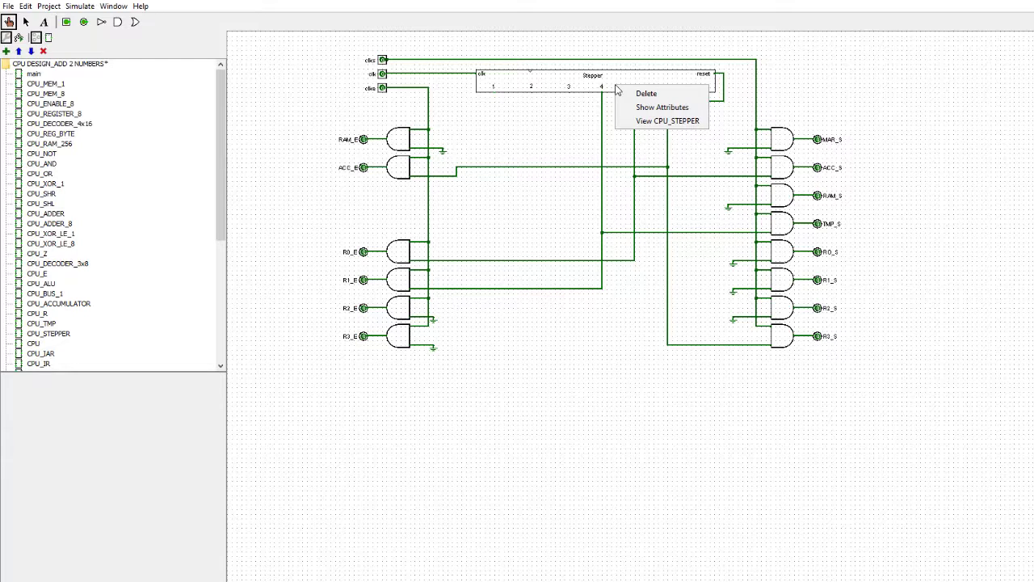
click(496, 103)
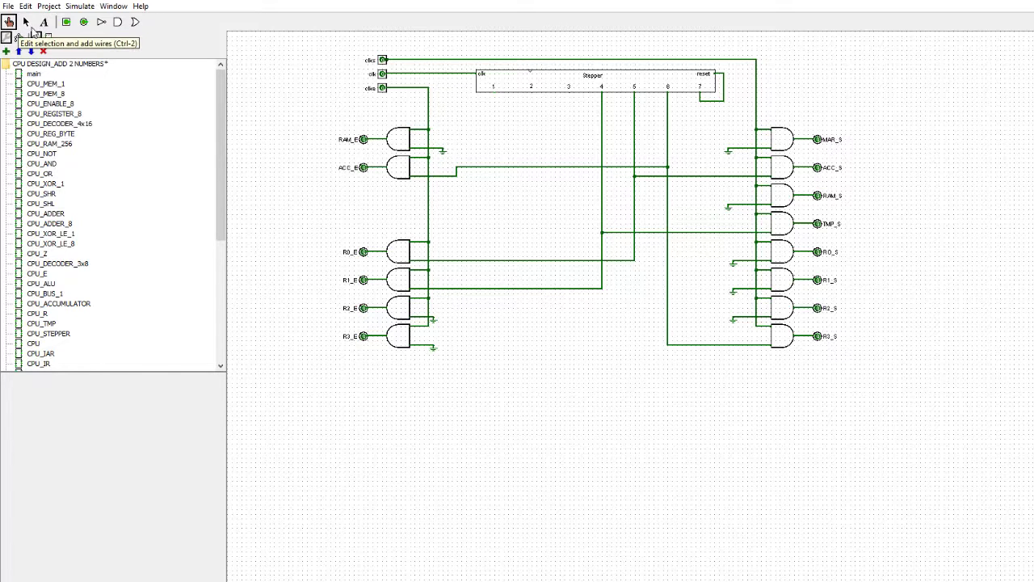
click(26, 23)
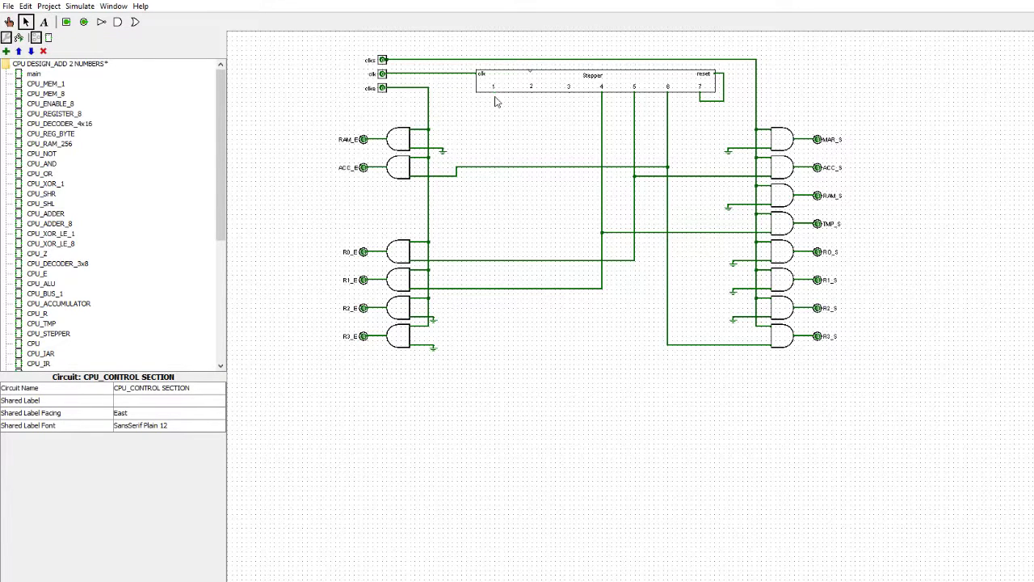
drag(496, 95, 494, 134)
drag(532, 95, 532, 134)
drag(570, 96, 570, 134)
Step: Inspect the stepper outputs in the control section and the CPU_STEPPER internal circuit from the CPU circuit, and return to the CPU circuit
double_click(47, 345)
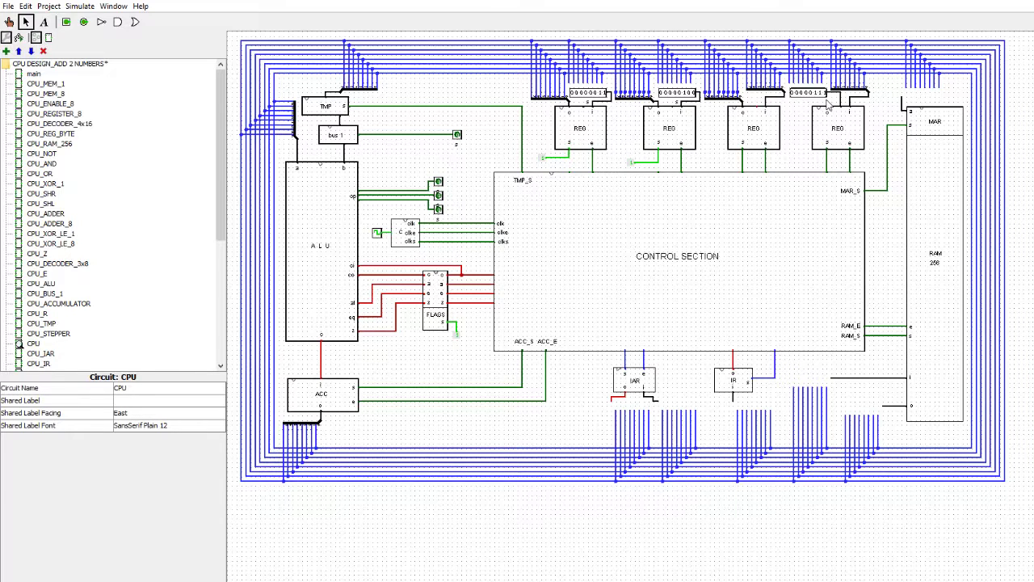
right_click(645, 234)
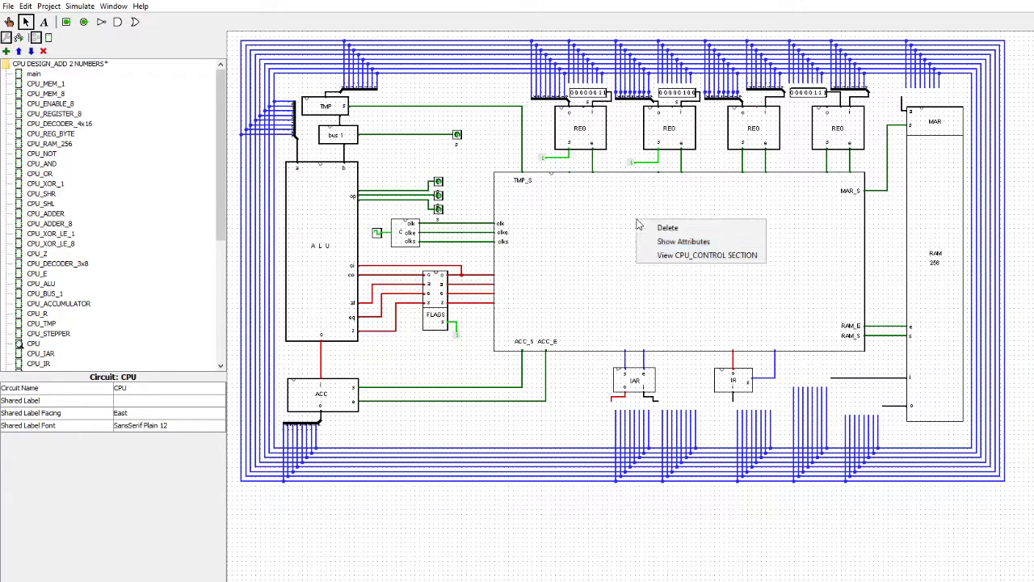
click(665, 257)
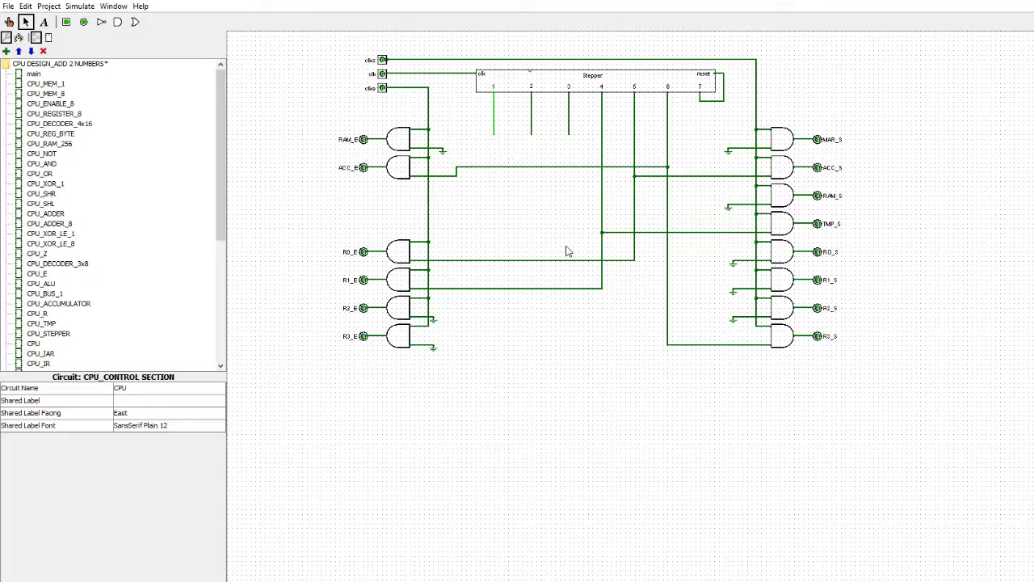
right_click(621, 85)
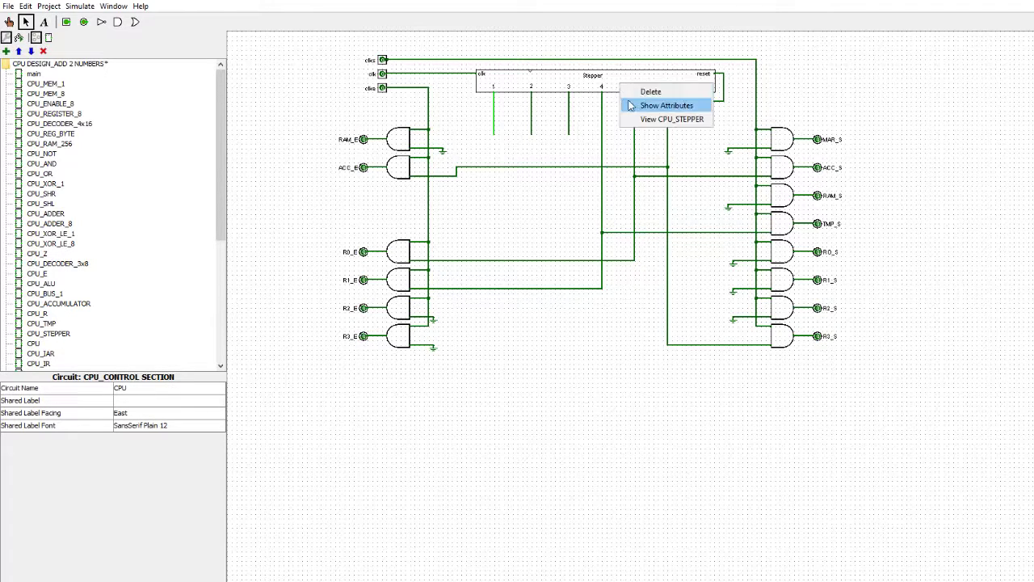
click(636, 121)
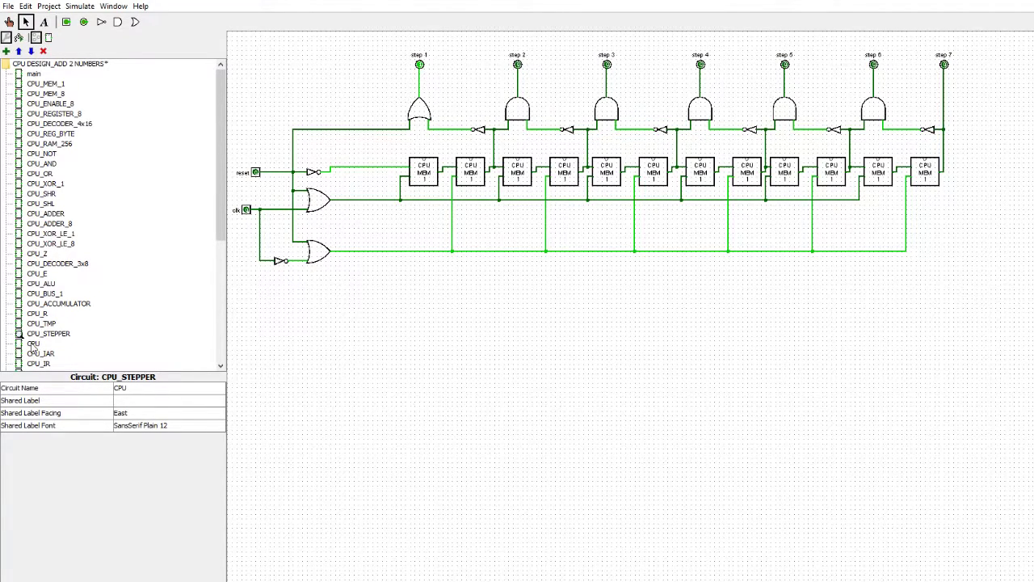
double_click(32, 344)
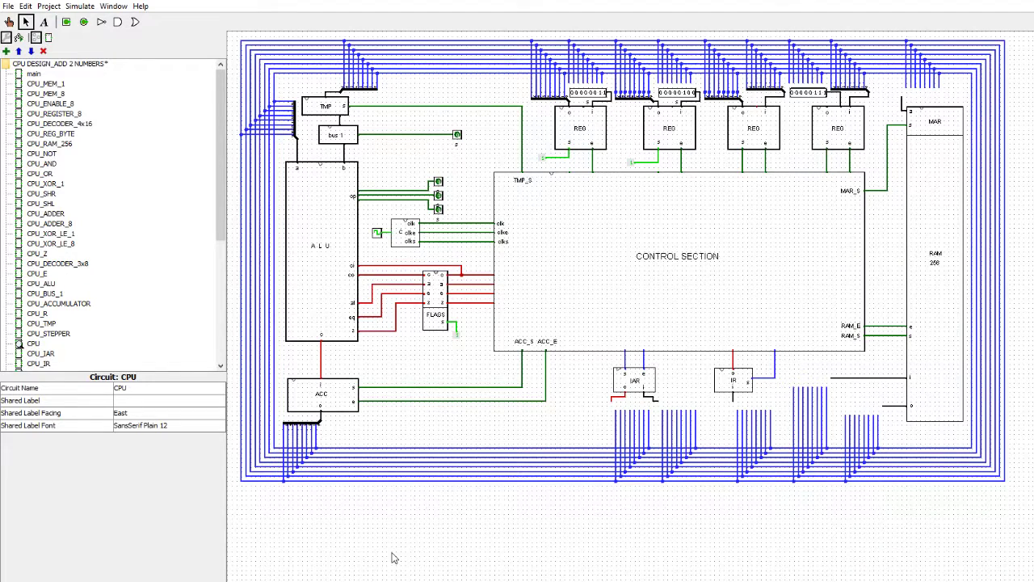